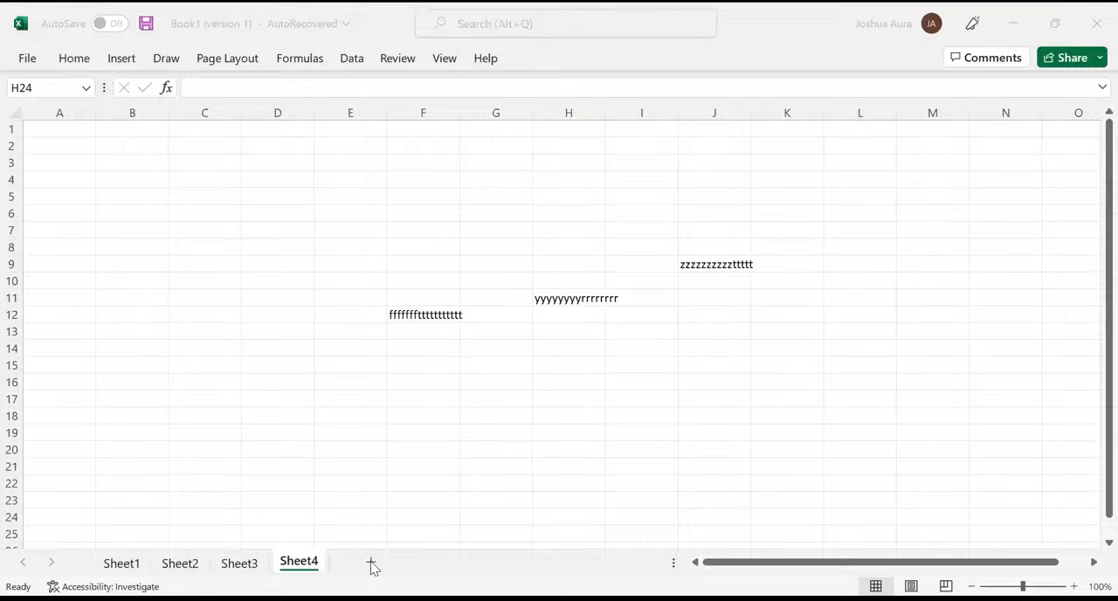
- Add a new blank worksheet after Sheet4 and close the Document Recovery pane
{"action": "left_click", "coordinate": [371, 564]}
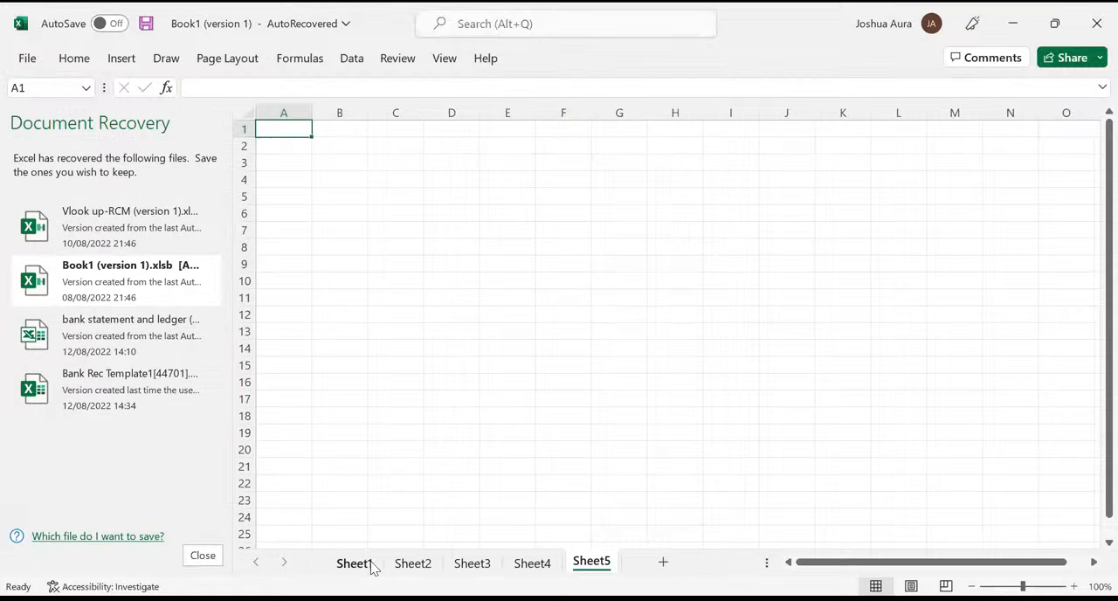
{"action": "left_click", "coordinate": [205, 557]}
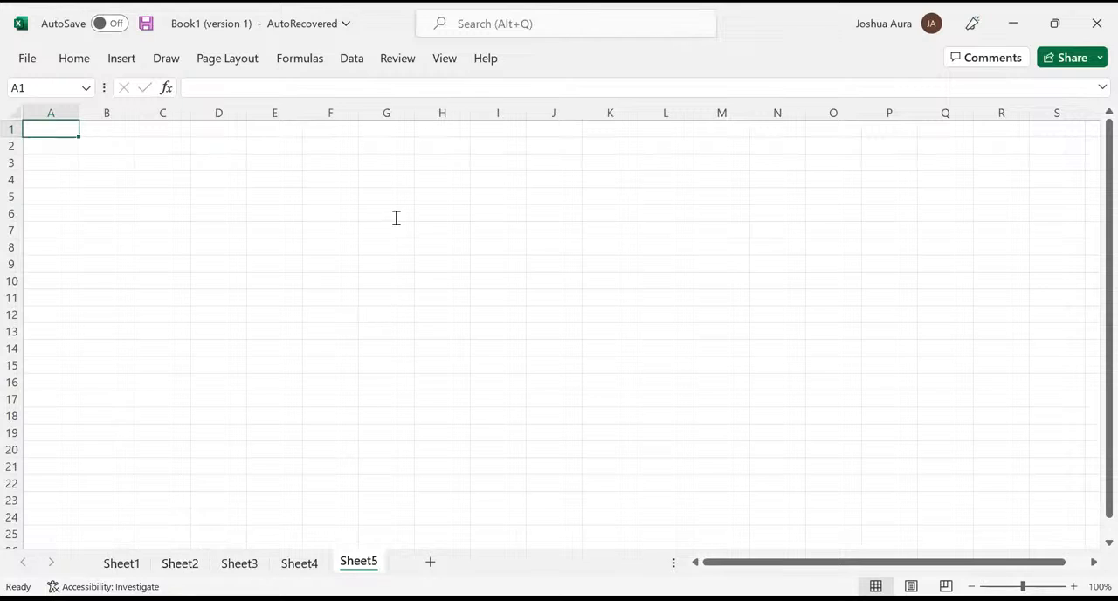
{"action": "key", "text": "alt+Tab"}
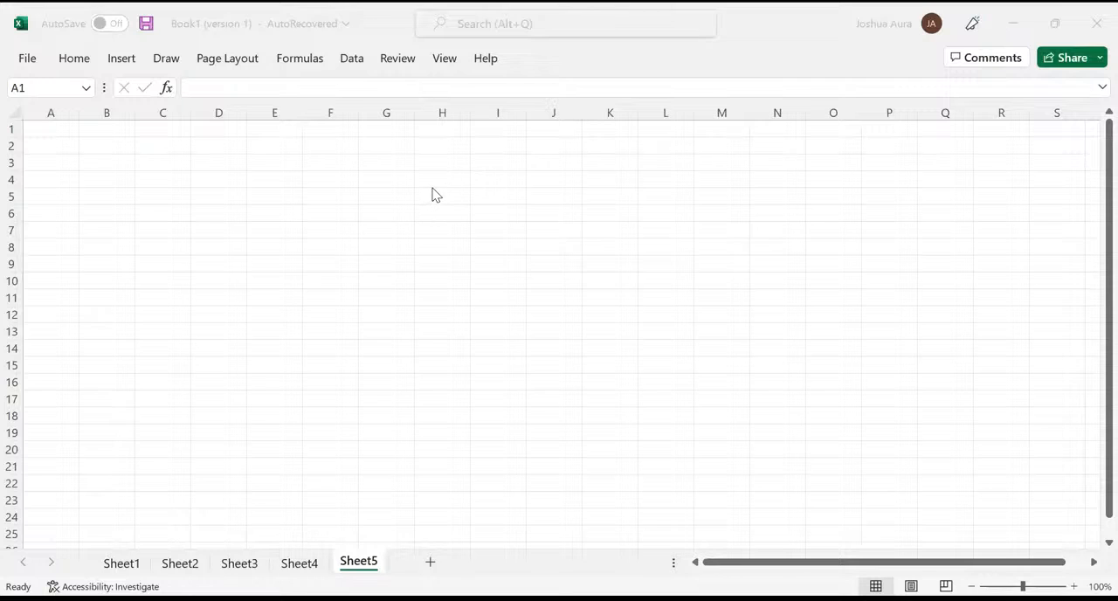
{"action": "key", "text": "alt+Tab"}
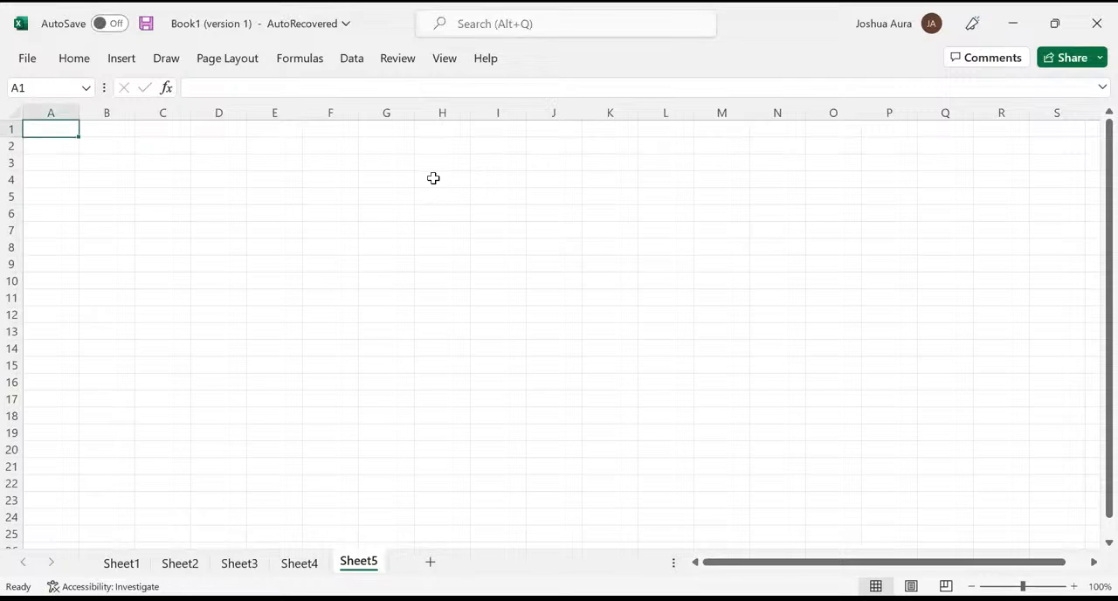
- Enter the values 20, 24 and 54 in cells H4 to H6 of Sheet5
{"action": "left_click", "coordinate": [434, 178]}
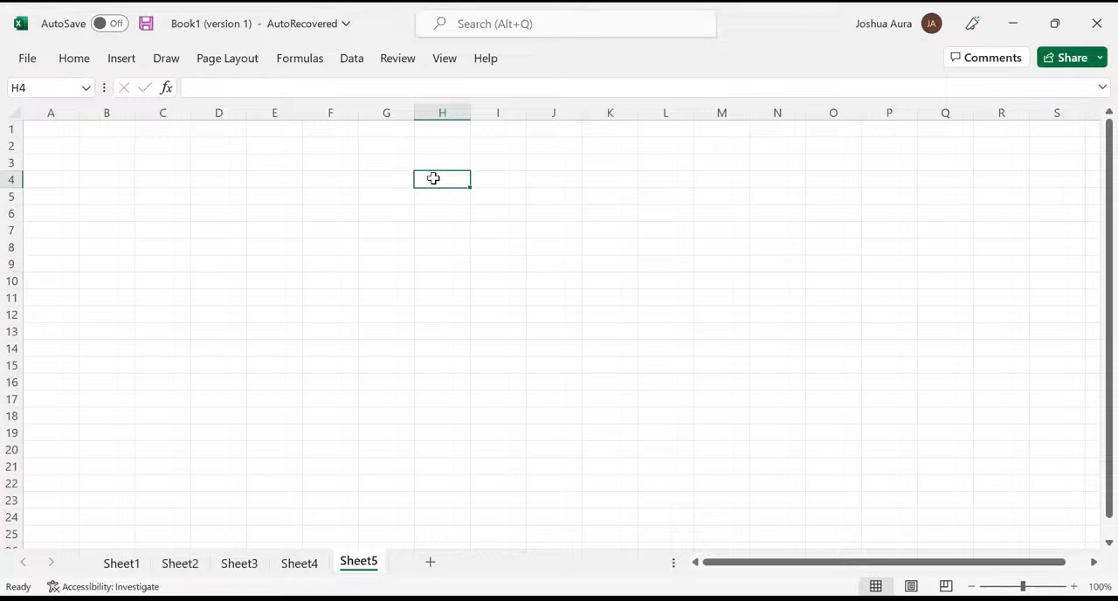
{"action": "type", "text": "20"}
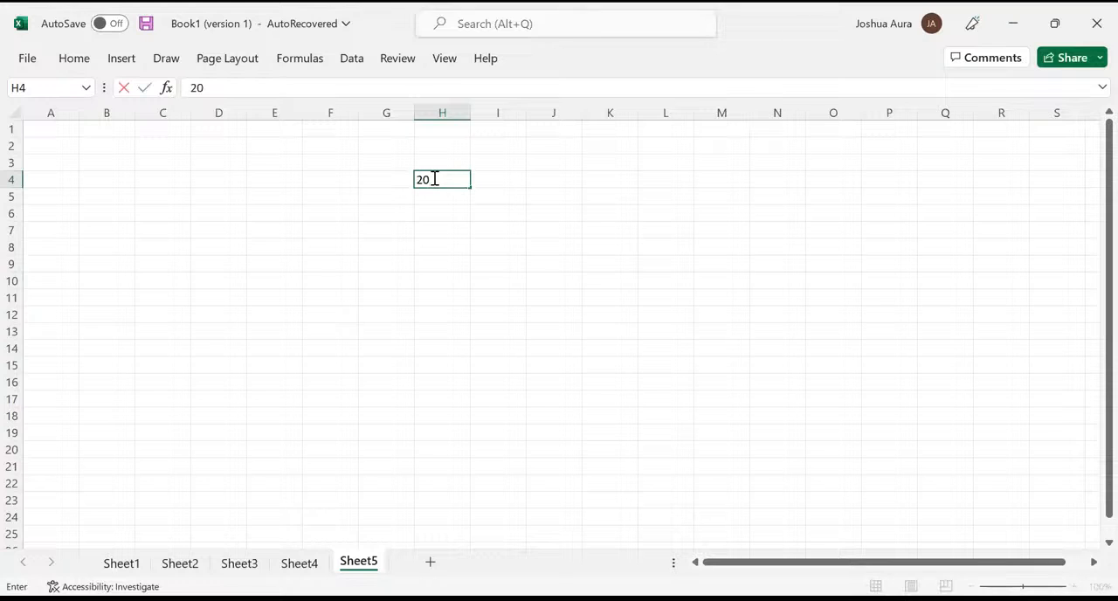
{"action": "key", "text": "Return"}
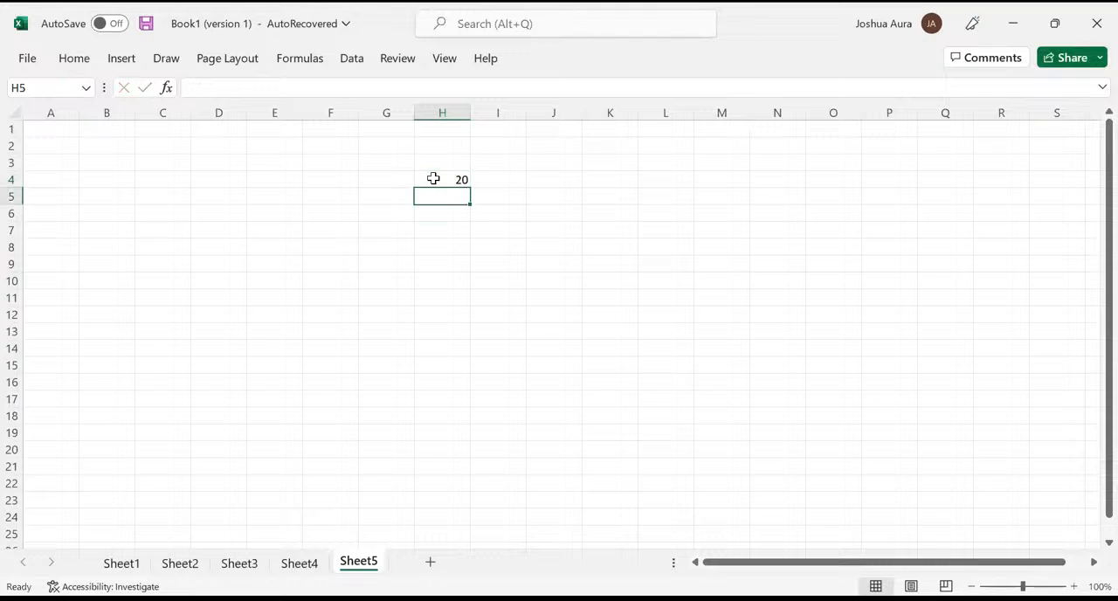
{"action": "type", "text": "24"}
{"action": "key", "text": "Return"}
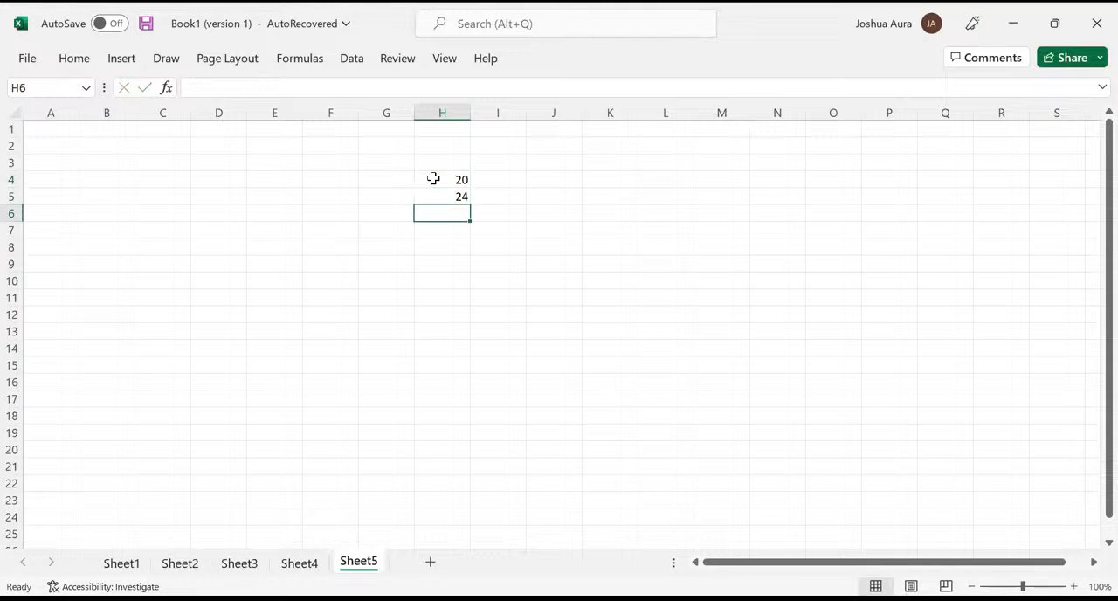
{"action": "type", "text": "54"}
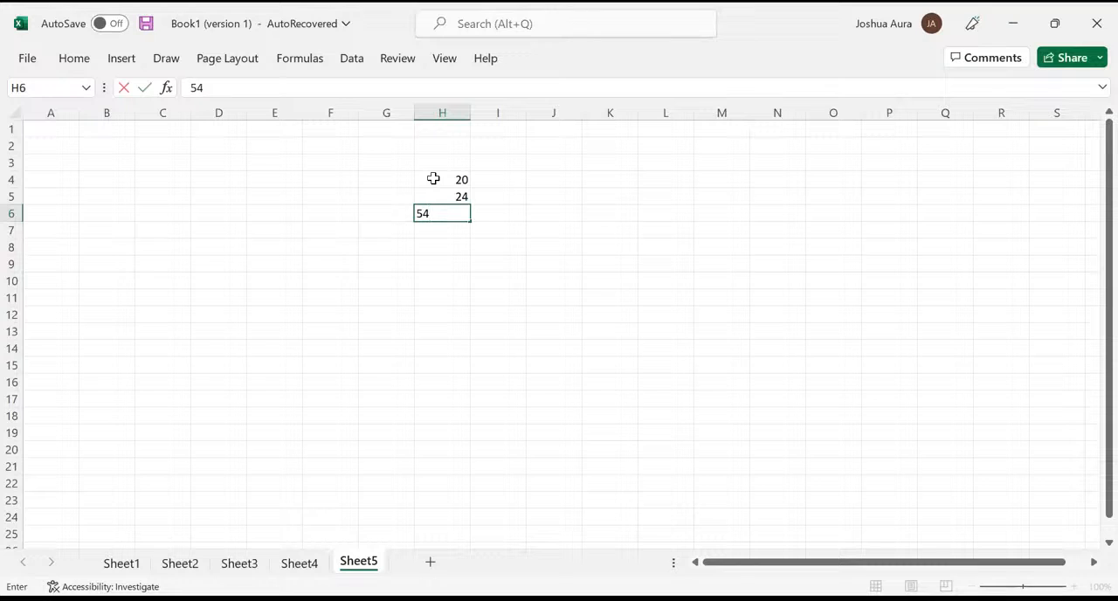
{"action": "key", "text": "Return"}
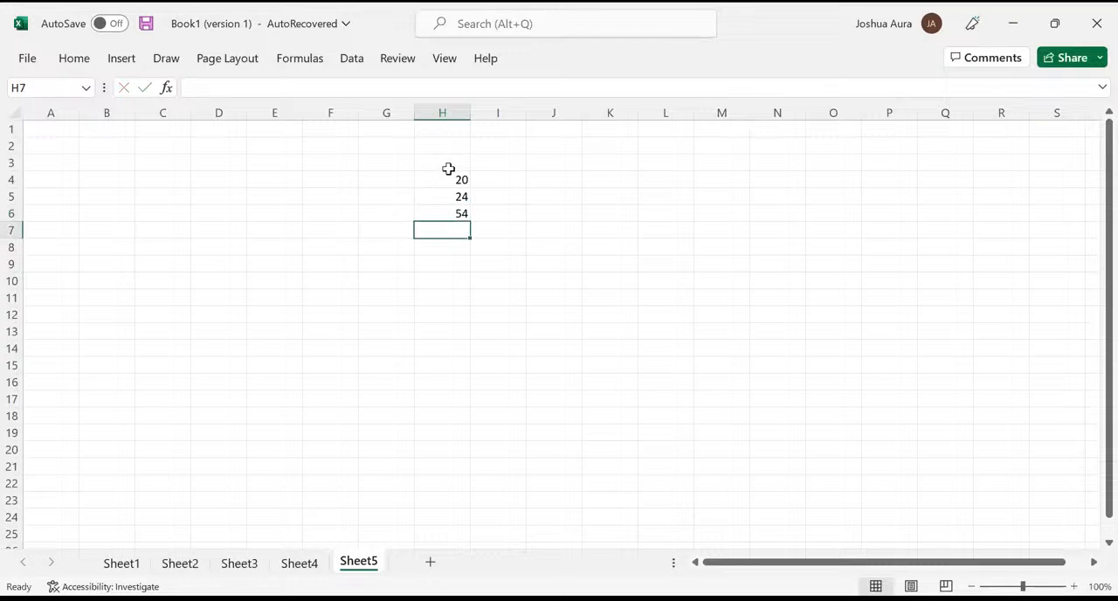
- Enter the heading "stock in store q" in cell H3 above the first column of values
{"action": "left_click", "coordinate": [452, 165]}
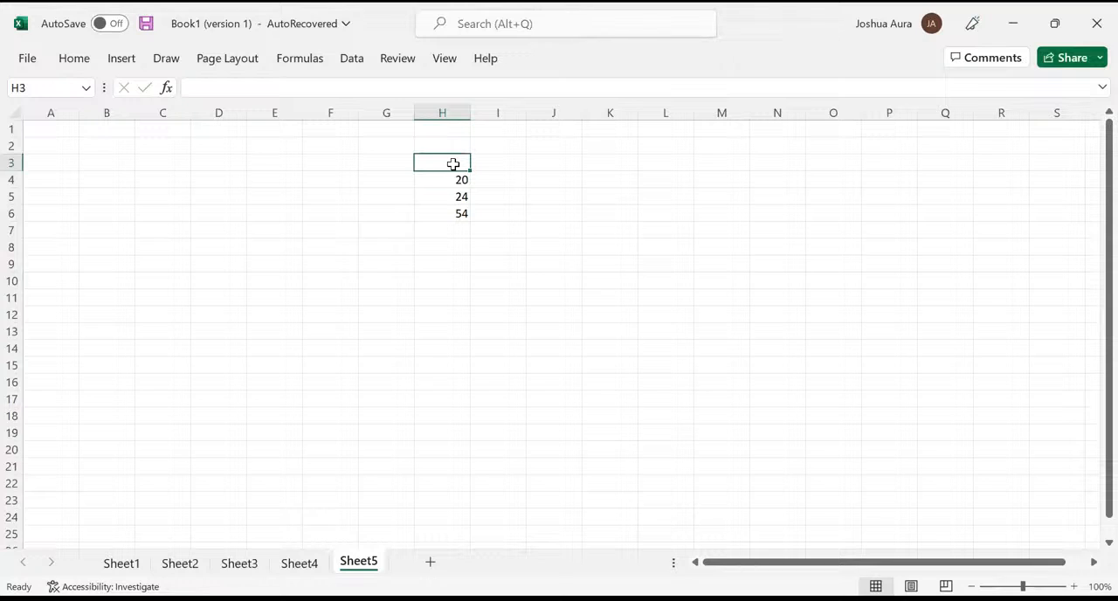
{"action": "type", "text": "sto"}
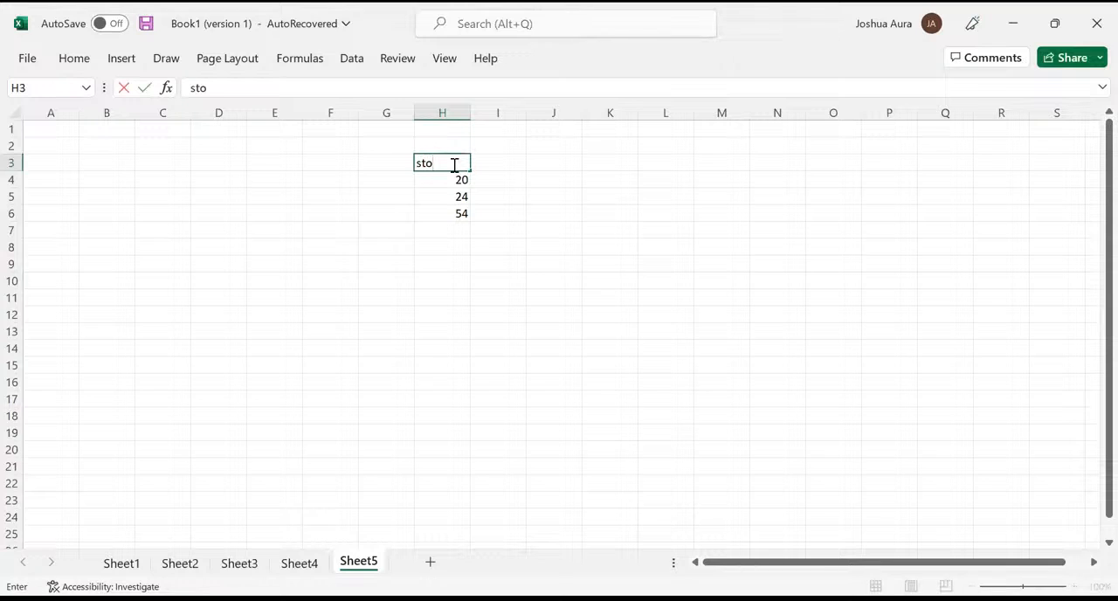
{"action": "type", "text": "k"}
{"action": "key", "text": "BackSpace"}
{"action": "type", "text": "ck in store "}
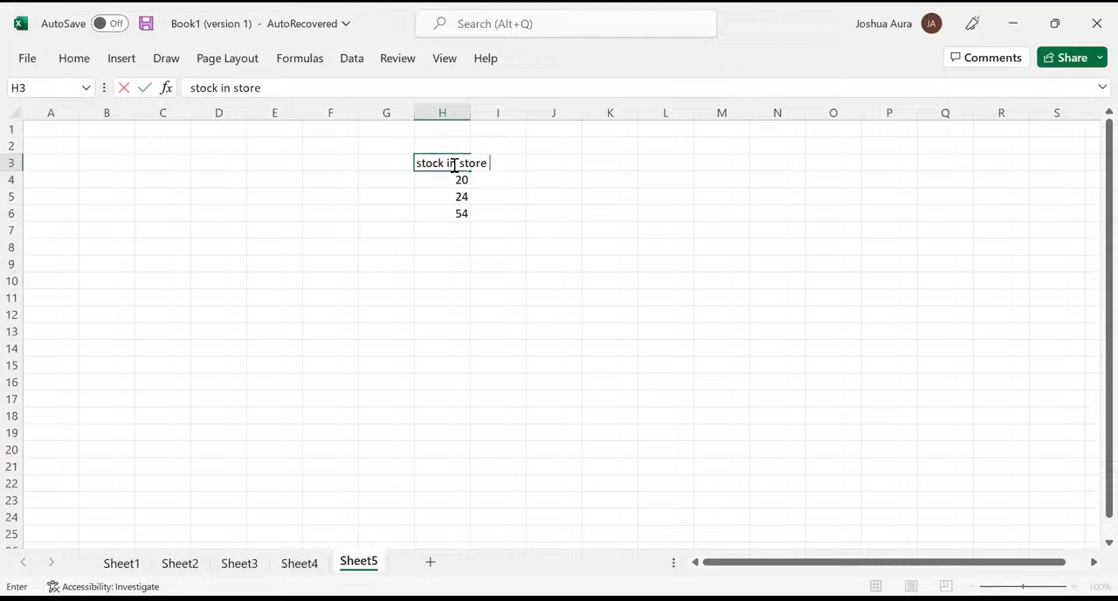
{"action": "type", "text": "q"}
{"action": "key", "text": "Tab"}
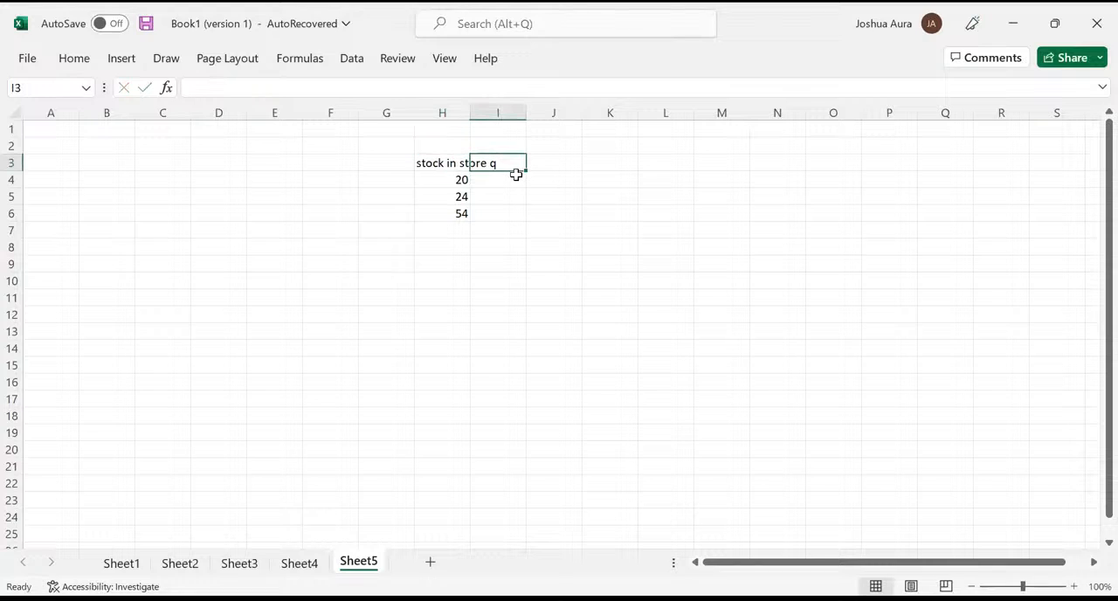
- Enter the heading "stock in store z" in cell I3
{"action": "type", "text": "stoc"}
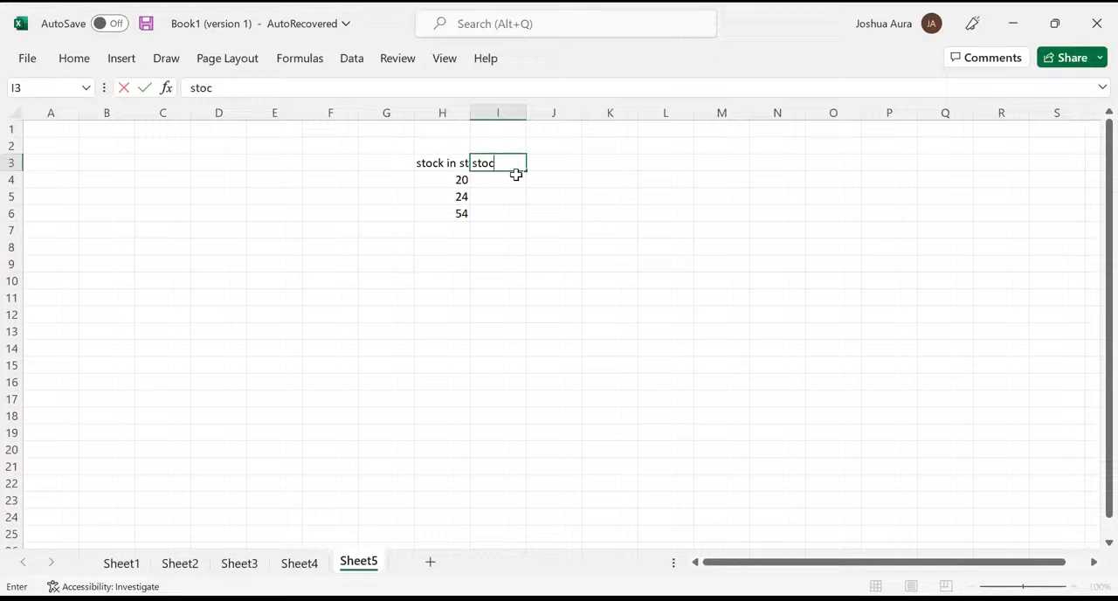
{"action": "type", "text": "k in store z"}
{"action": "key", "text": "Return"}
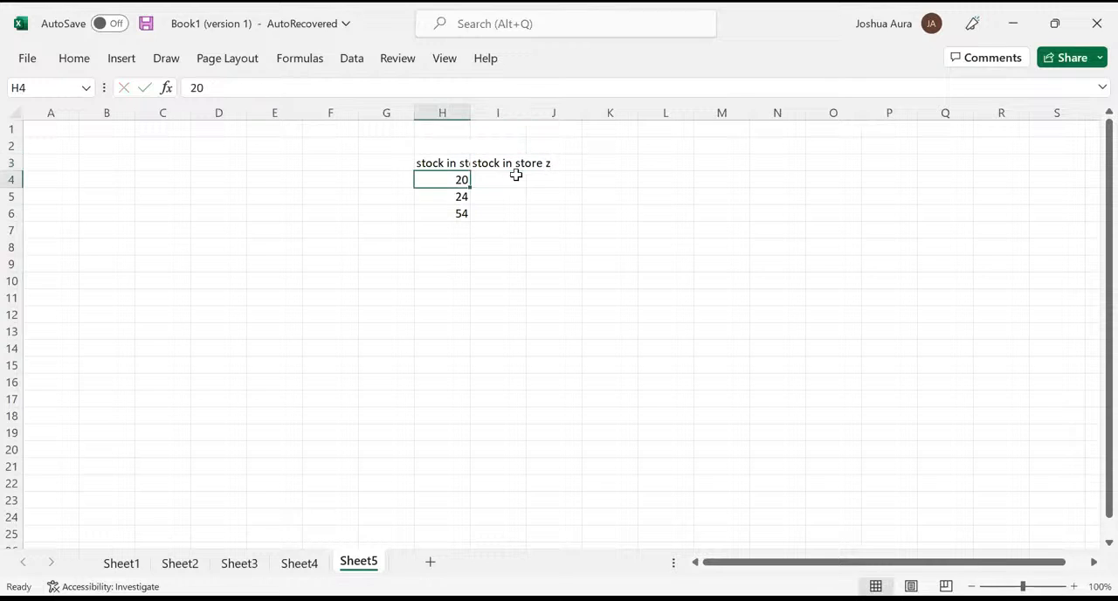
- Enter the values 34, 45 and 78 in cells I4 to I6 under the "stock in store z" heading
{"action": "left_click", "coordinate": [515, 178]}
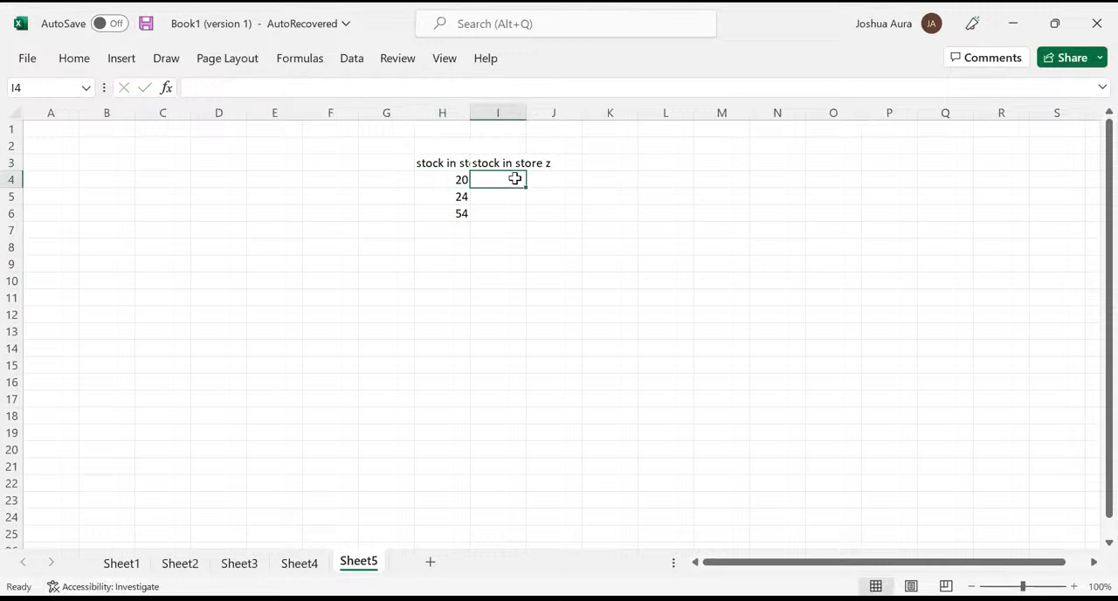
{"action": "type", "text": "34"}
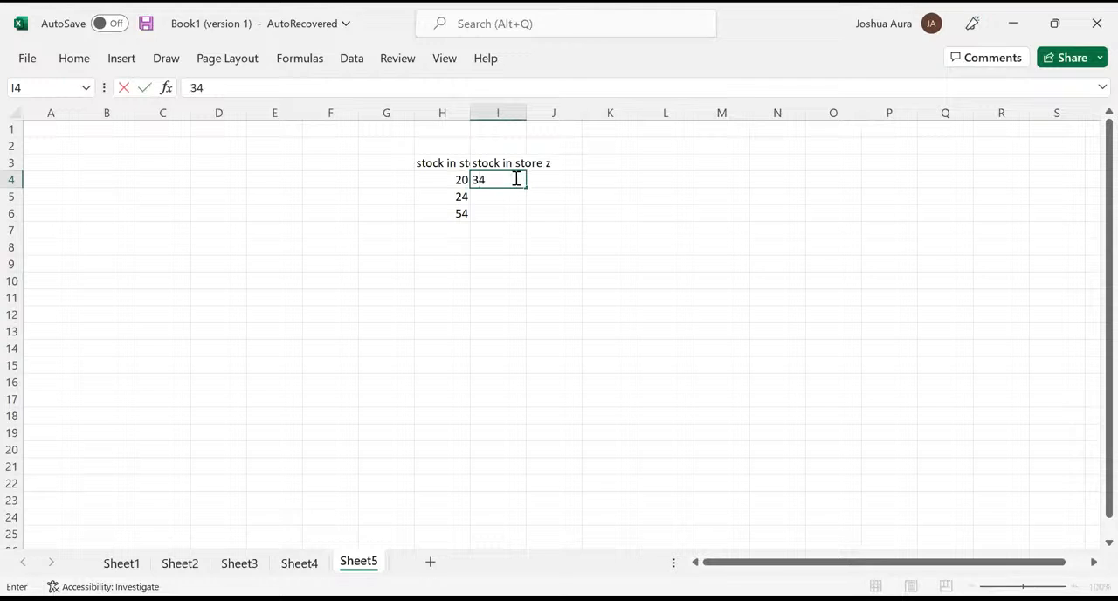
{"action": "key", "text": "Return"}
{"action": "type", "text": "45"}
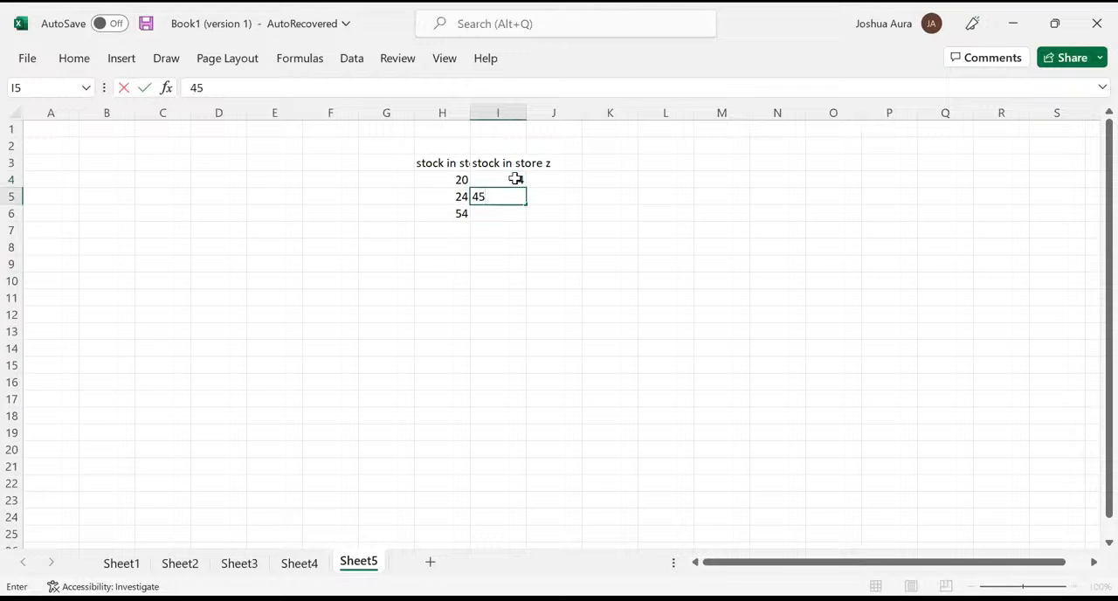
{"action": "key", "text": "Return"}
{"action": "type", "text": "78"}
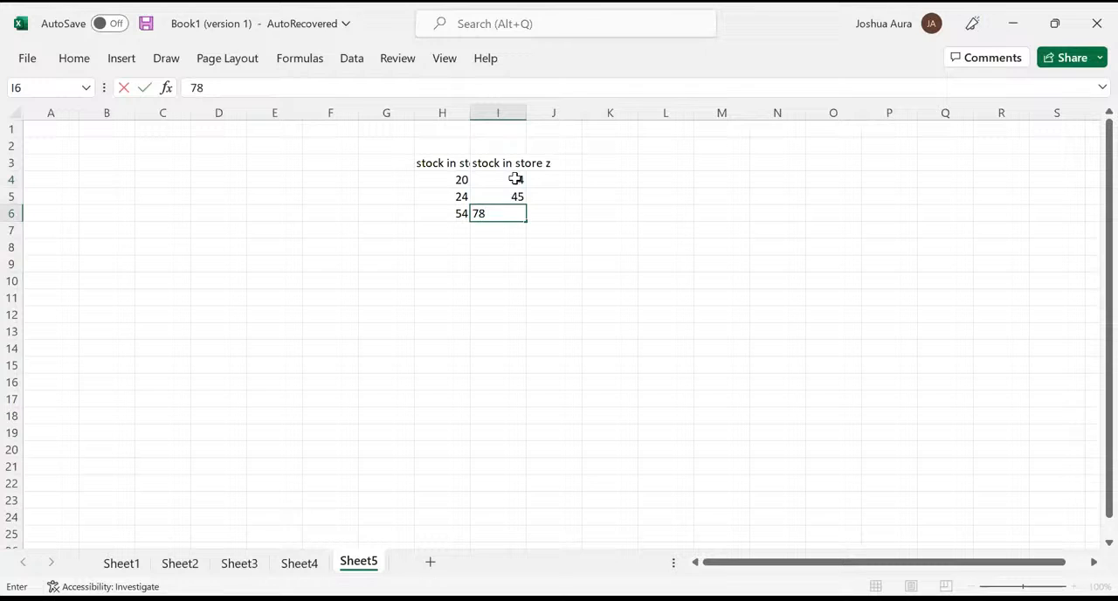
{"action": "key", "text": "Return"}
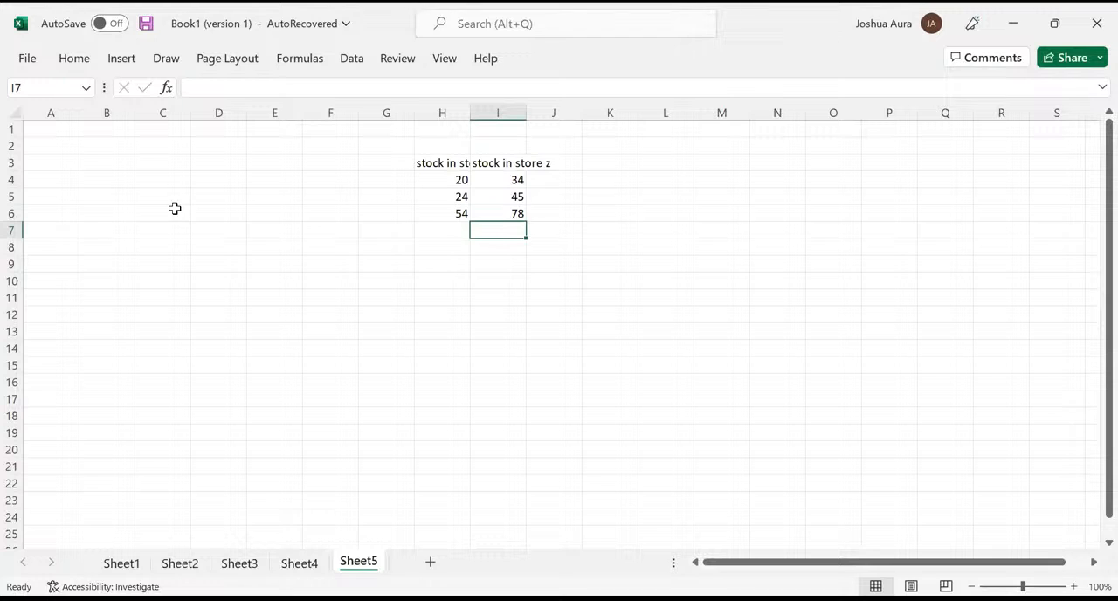
- Auto-fit all columns of the sheet to their contents and widen them all to one larger uniform width
{"action": "key", "text": "ctrl+a"}
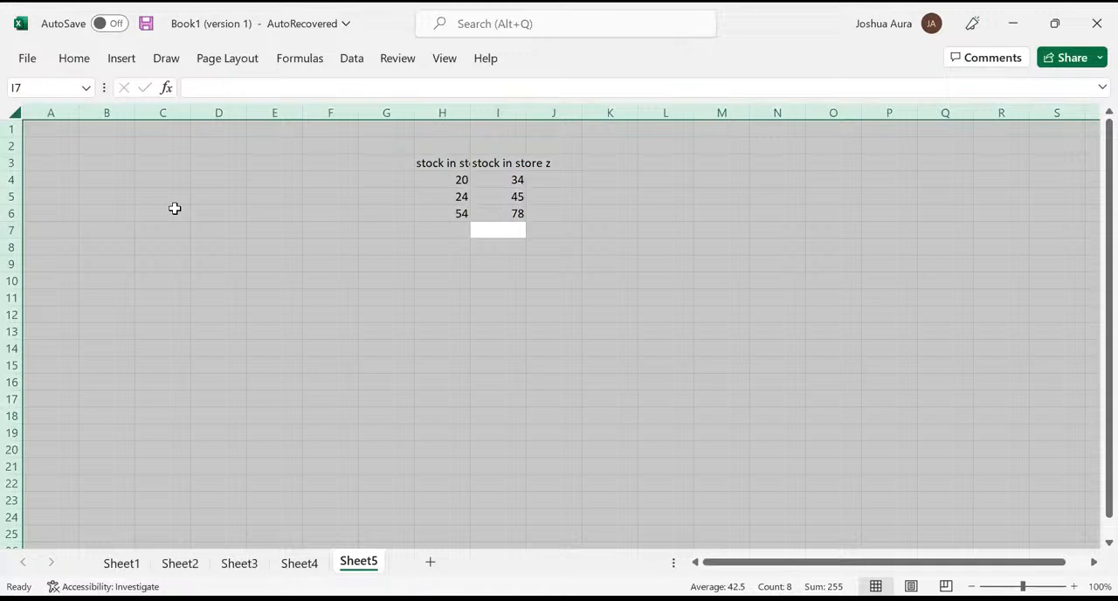
{"action": "left_click", "coordinate": [174, 208]}
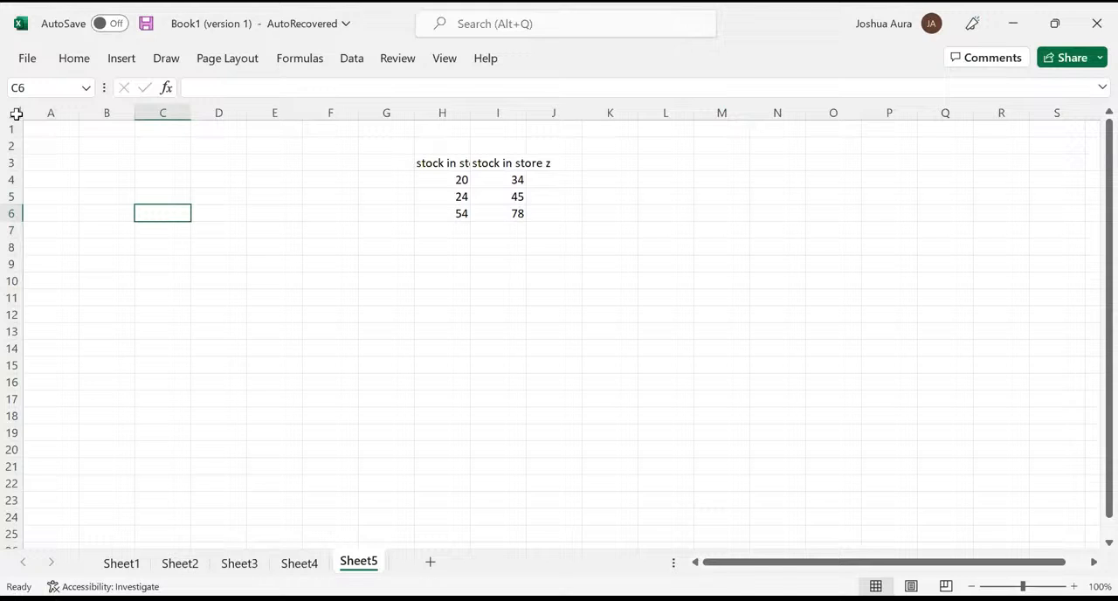
{"action": "left_click", "coordinate": [15, 113]}
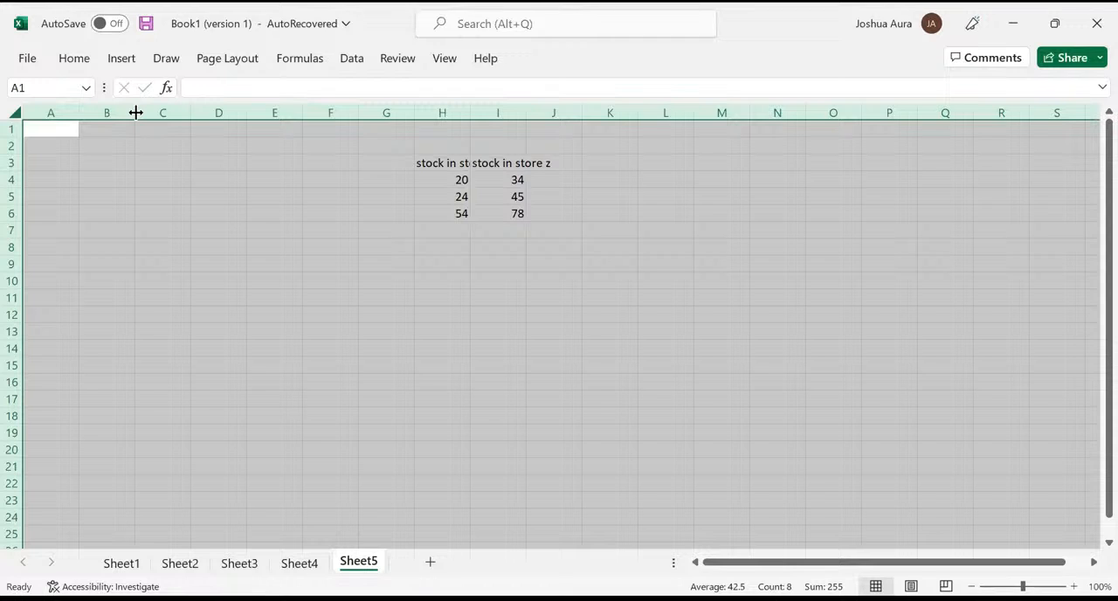
{"action": "double_click", "coordinate": [135, 113]}
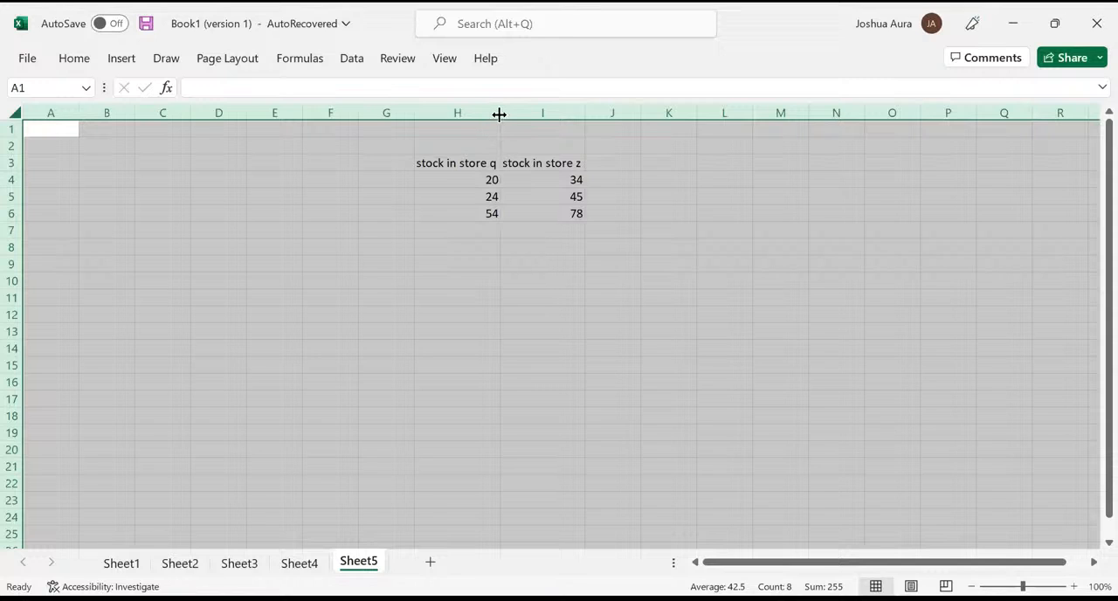
{"action": "left_click_drag", "start_coordinate": [499, 114], "coordinate": [542, 113]}
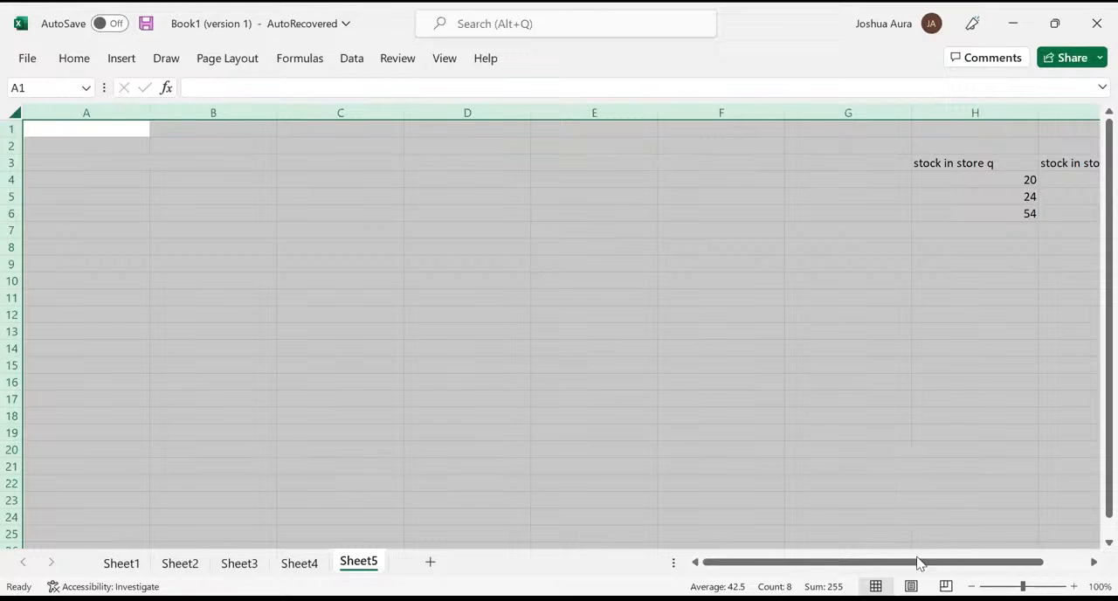
- Total H4:H6 with an AutoSum formula in H7 and fill the formula across to I7
{"action": "left_click_drag", "start_coordinate": [915, 565], "coordinate": [1028, 565]}
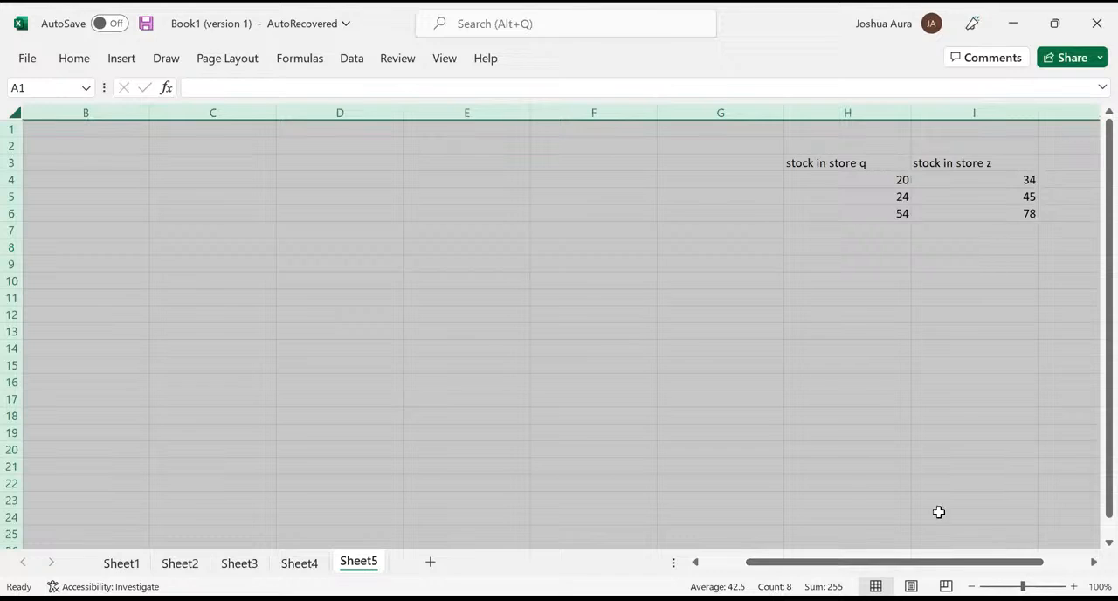
{"action": "left_click", "coordinate": [896, 233]}
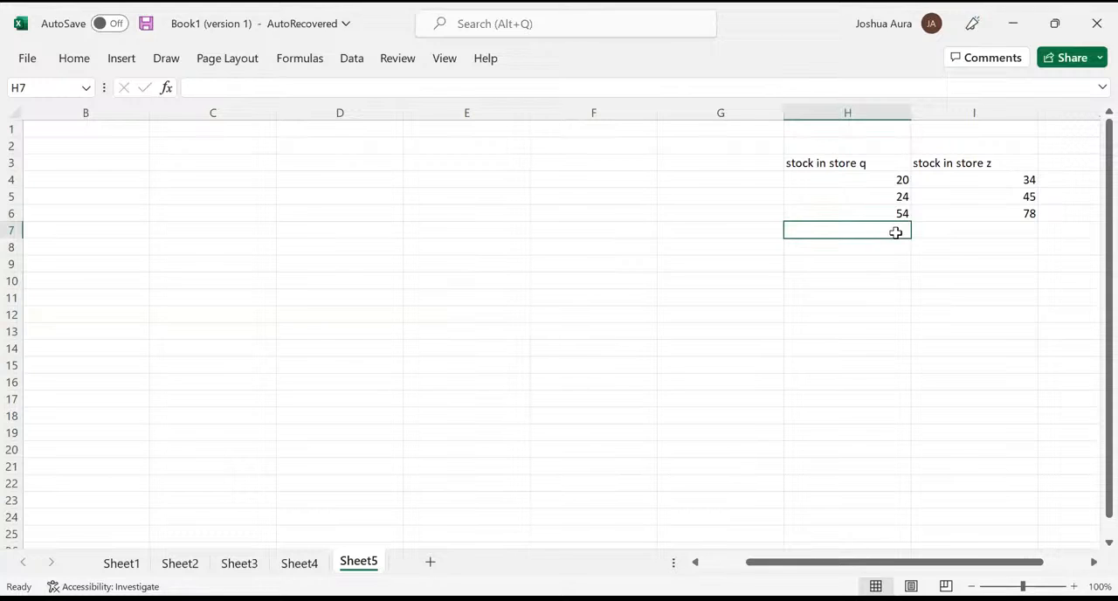
{"action": "key", "text": "alt+equal"}
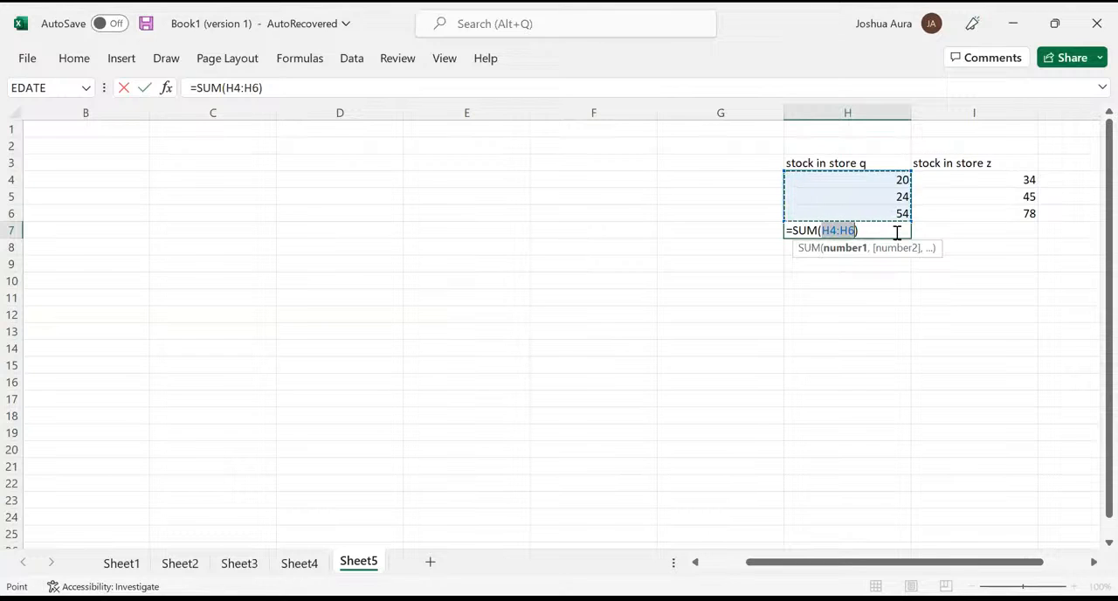
{"action": "key", "text": "Return"}
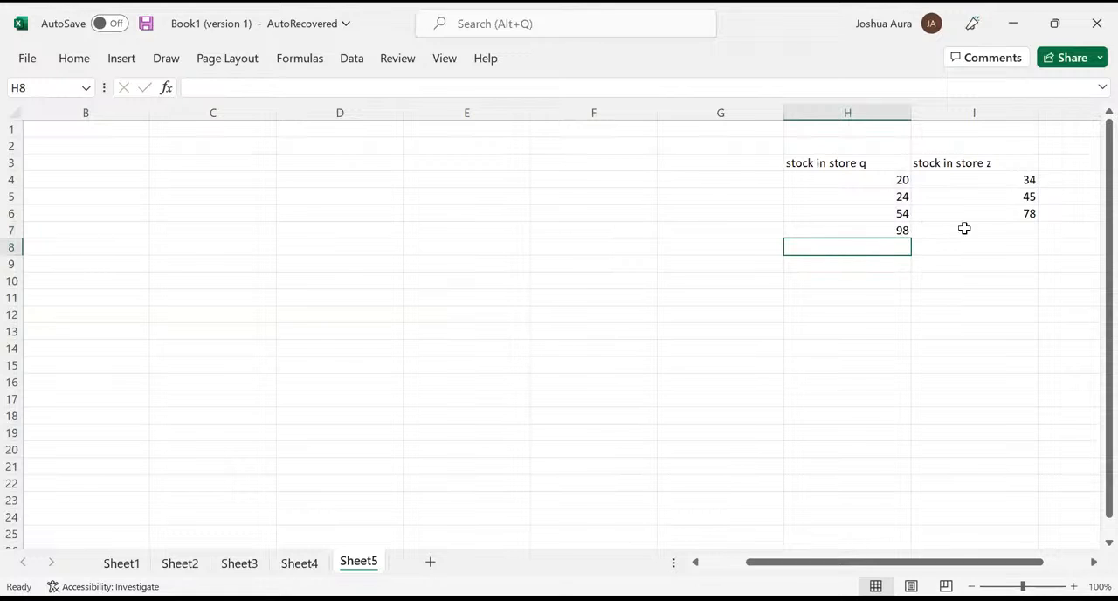
{"action": "left_click", "coordinate": [896, 230]}
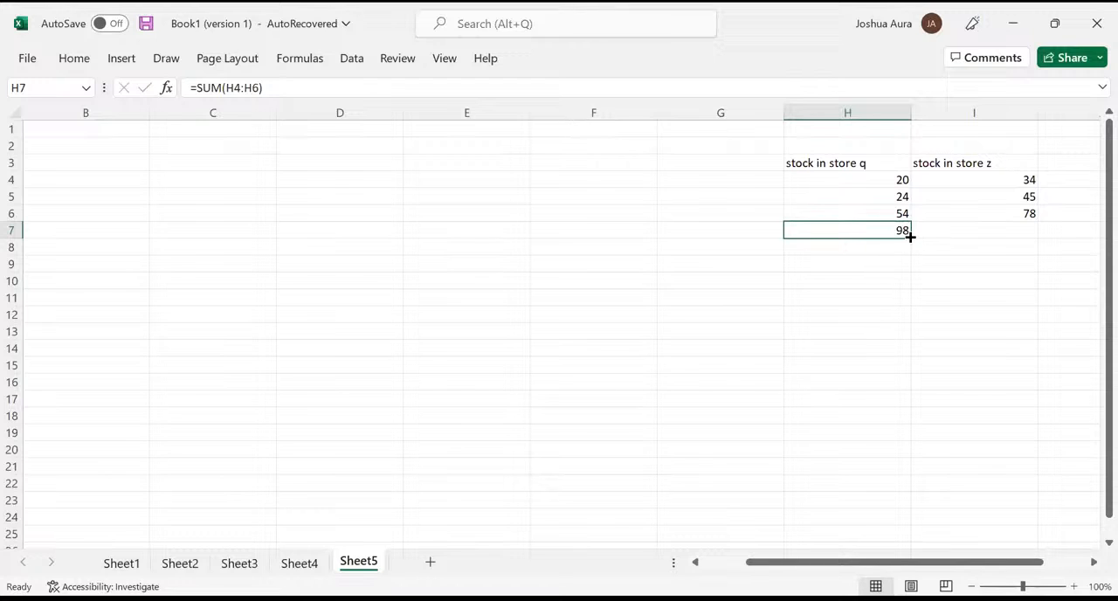
{"action": "left_click_drag", "start_coordinate": [910, 236], "coordinate": [1011, 233]}
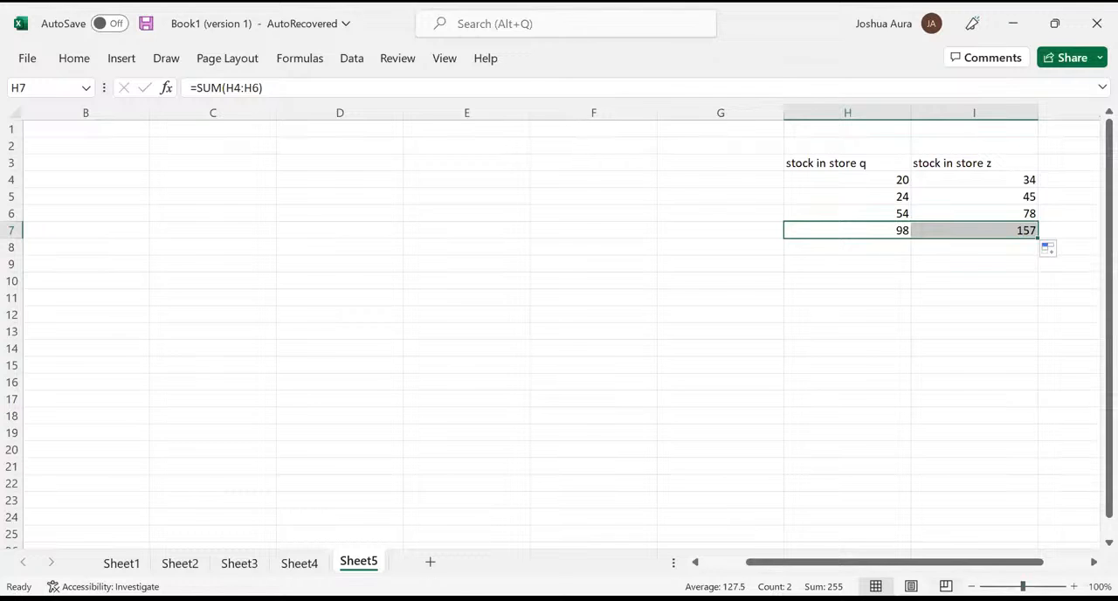
- Write the shortcut note "ALT =" in cell G19
{"action": "left_click", "coordinate": [700, 428]}
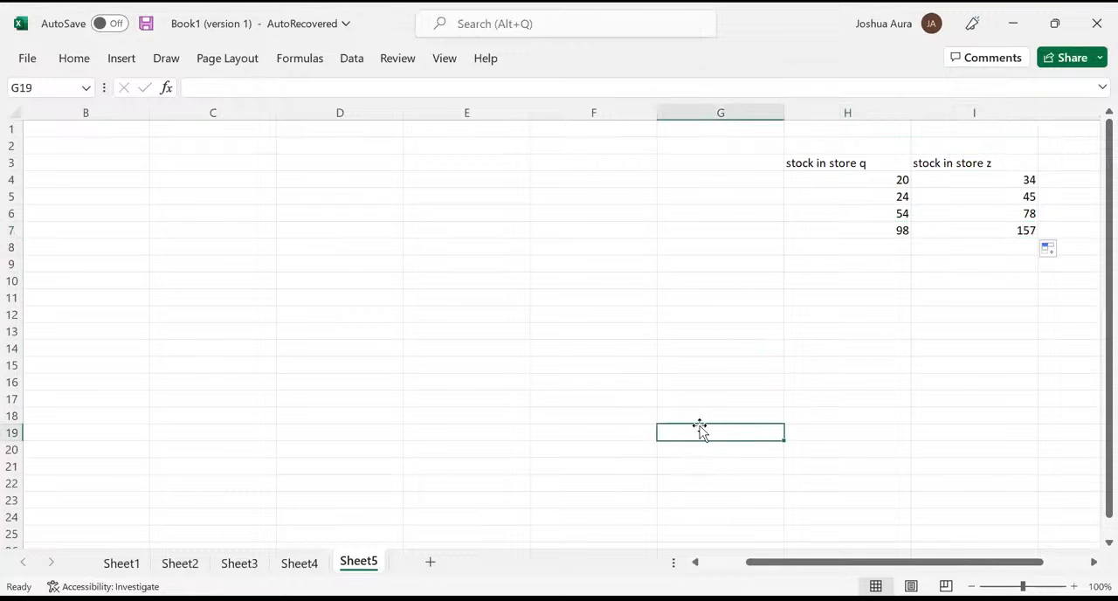
{"action": "type", "text": "ALT"}
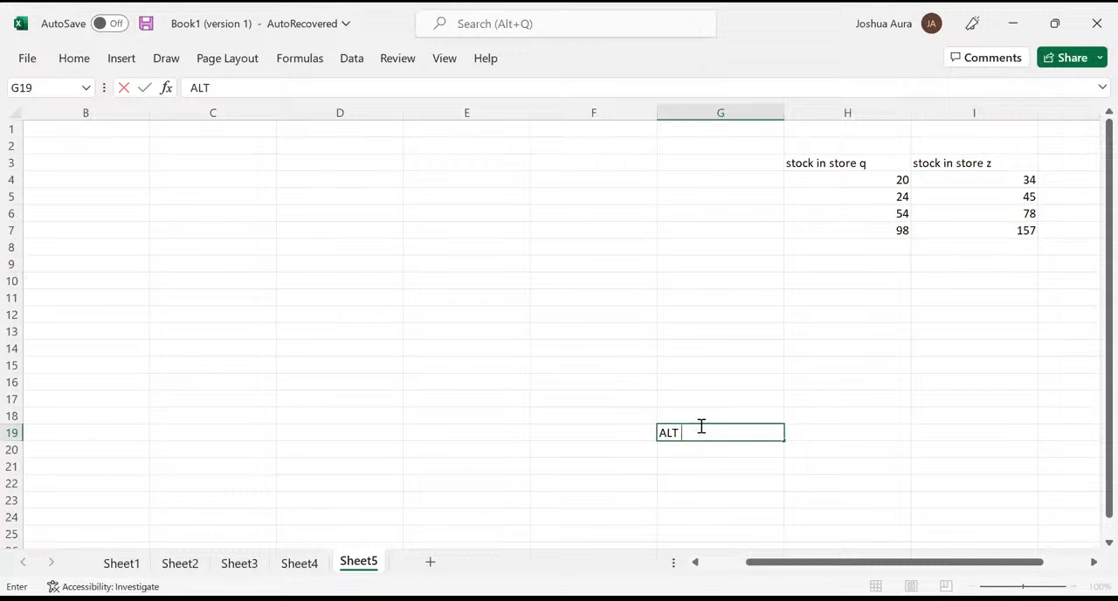
{"action": "type", "text": " ="}
{"action": "key", "text": "alt+Tab"}
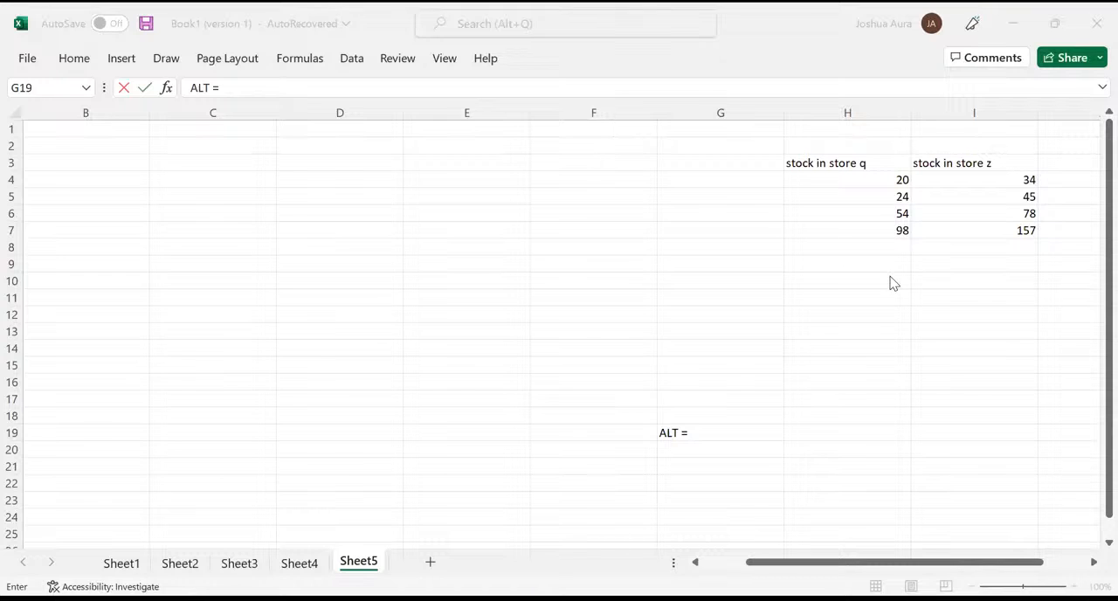
- Finish the shortcut note in G19 and clear the column totals from cells H7 and I7
{"action": "key", "text": "ctrl+Return"}
{"action": "left_click", "coordinate": [895, 230]}
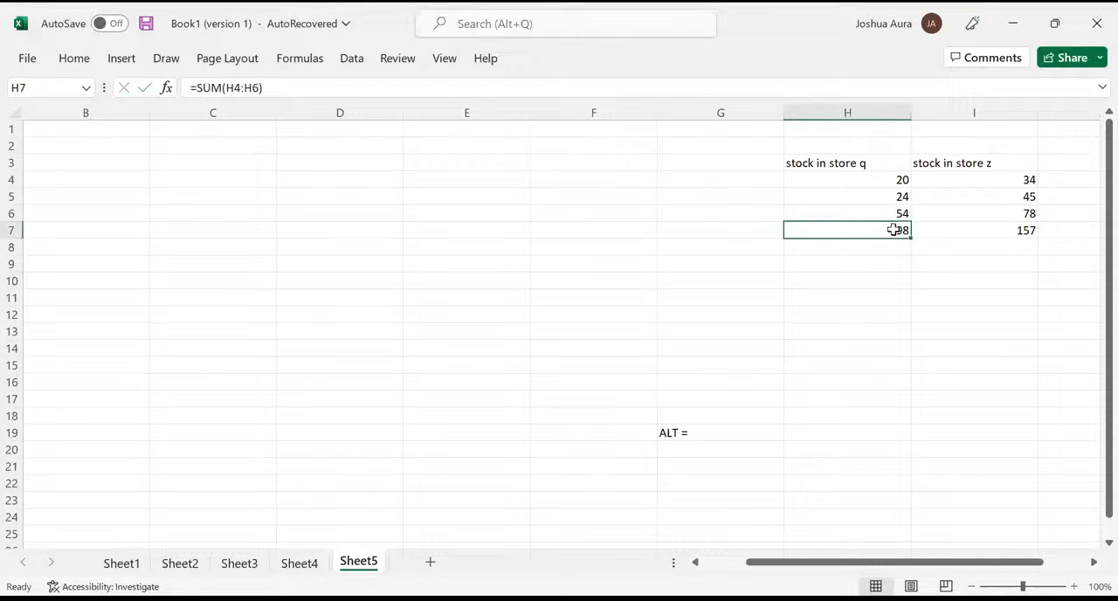
{"action": "key", "text": "Delete"}
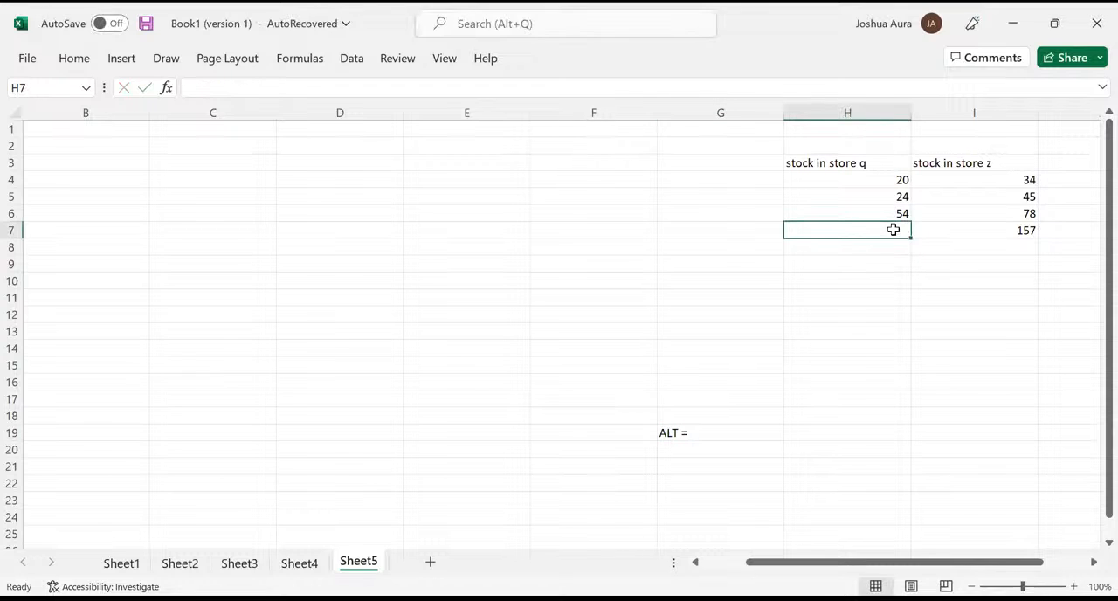
{"action": "left_click", "coordinate": [1020, 230]}
{"action": "key", "text": "Delete"}
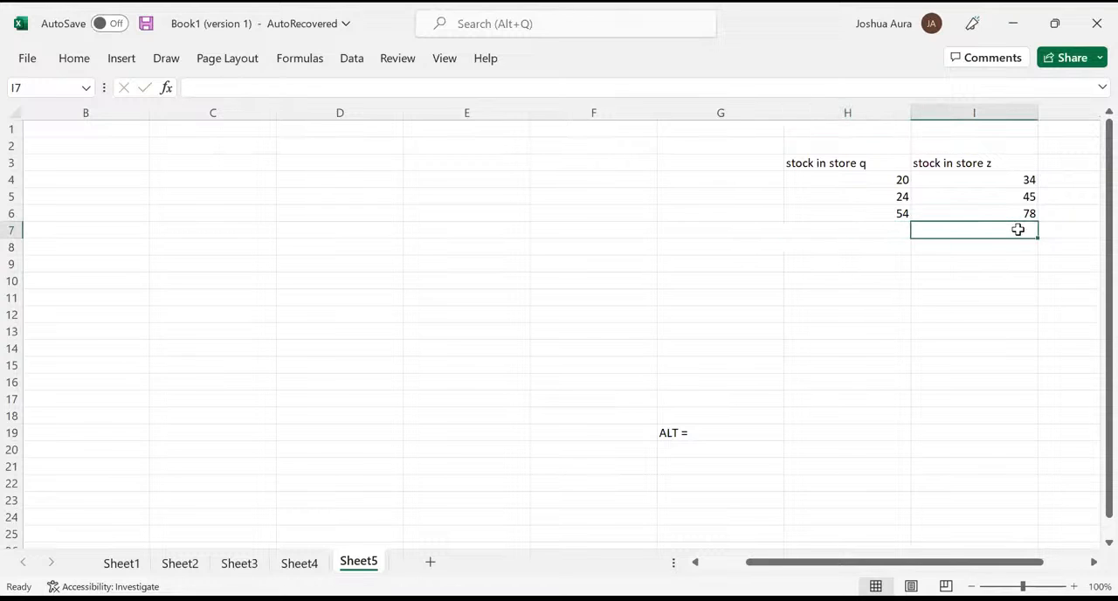
- Total the "stock in store q" values H4:H6 with an AutoSum formula in cell H7
{"action": "left_click", "coordinate": [890, 231]}
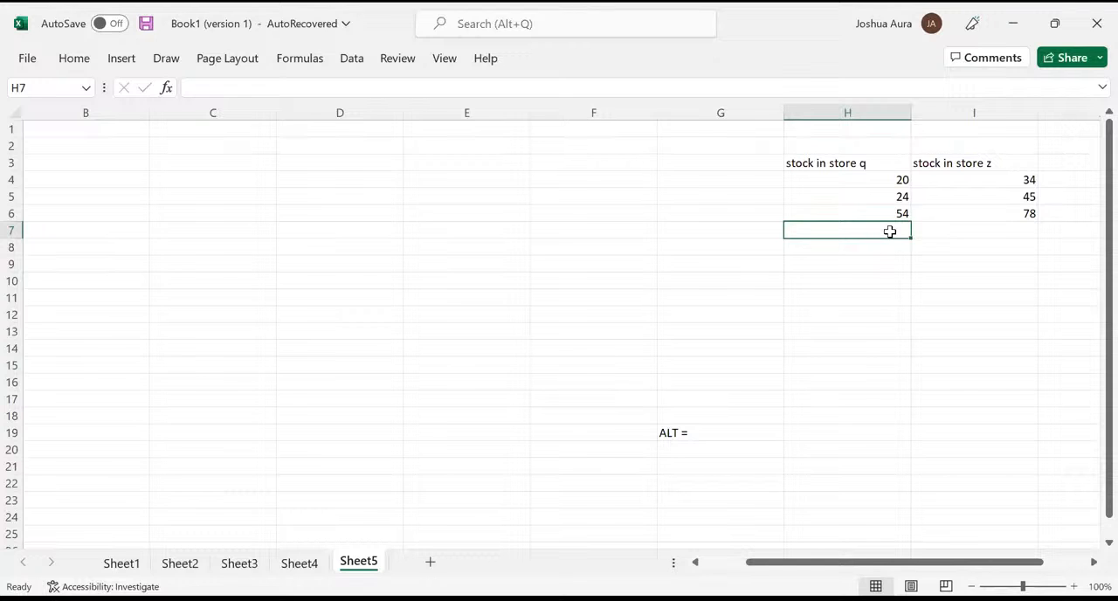
{"action": "key", "text": "alt+equal"}
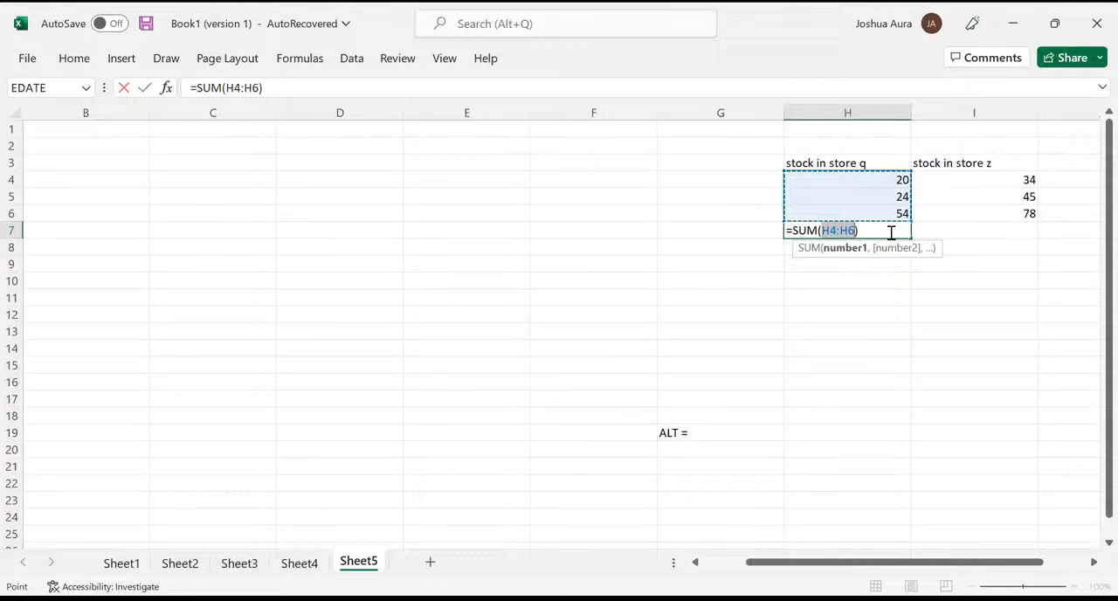
{"action": "key", "text": "Return"}
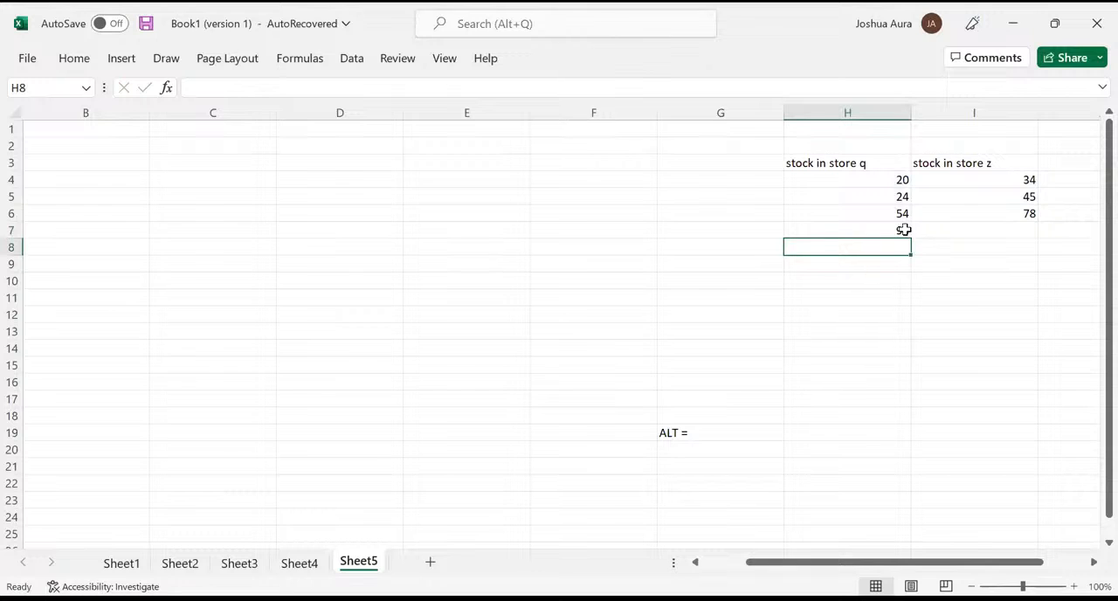
{"action": "left_click", "coordinate": [899, 231]}
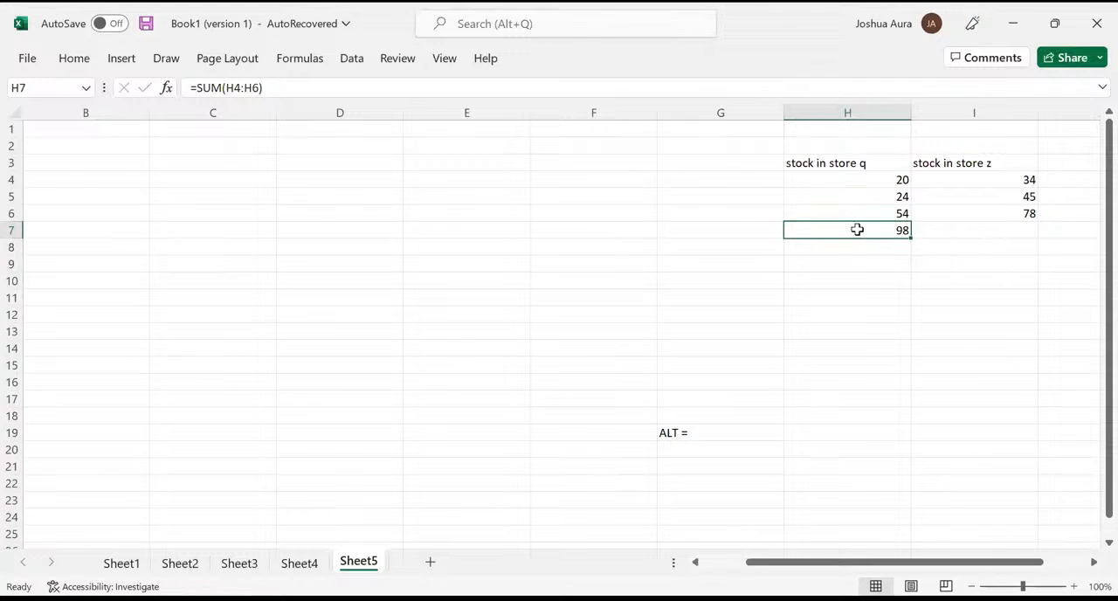
- Total the "stock in store z" values I4:I6 with an AutoSum formula in cell I7
{"action": "left_click", "coordinate": [989, 228]}
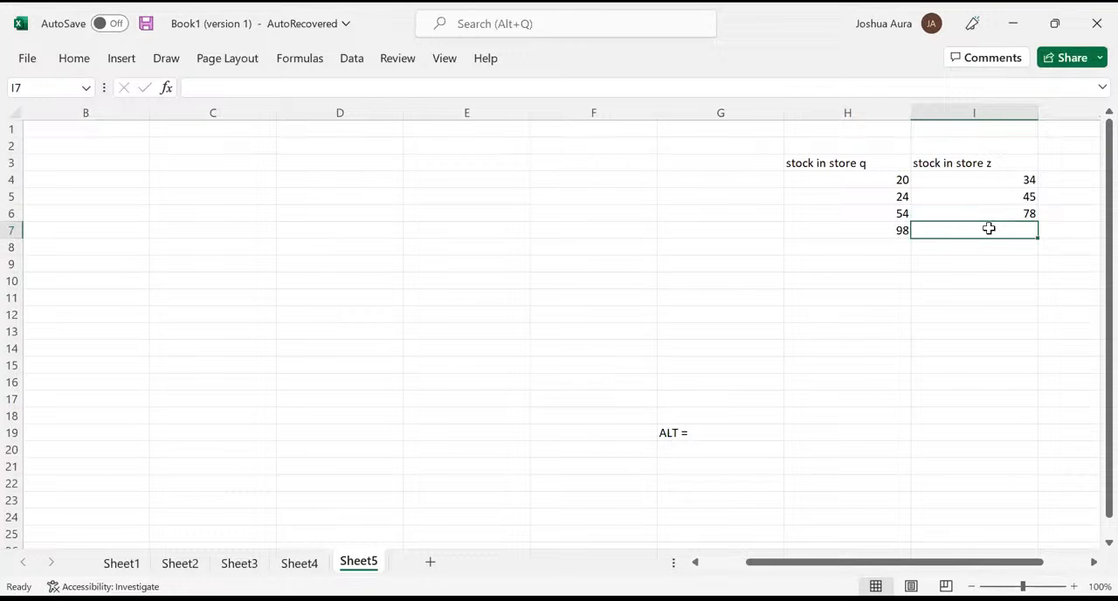
{"action": "key", "text": "alt+Tab"}
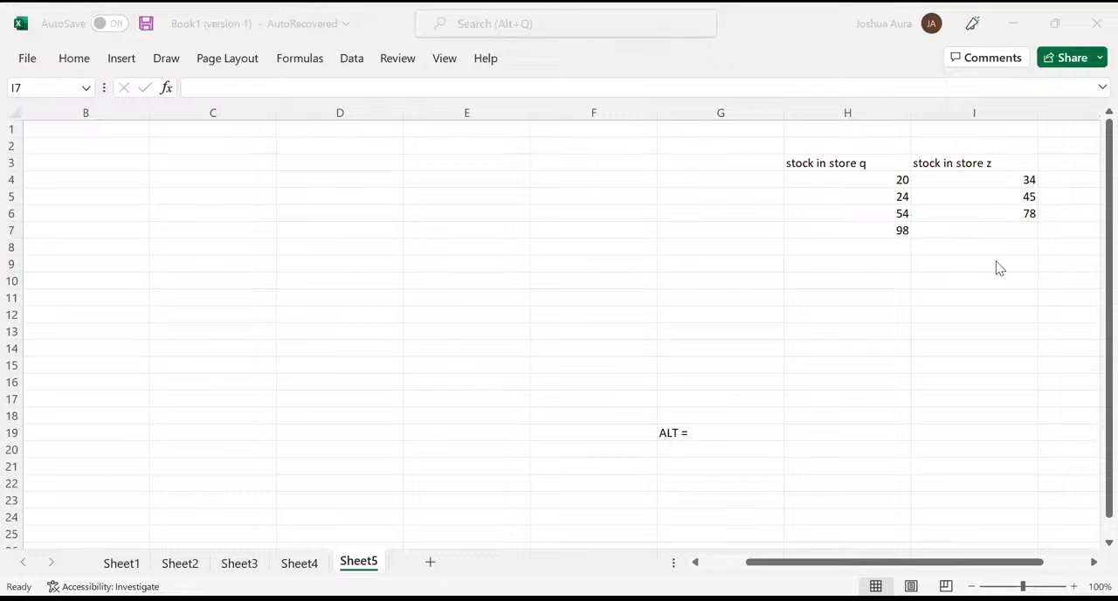
{"action": "key", "text": "alt+Tab"}
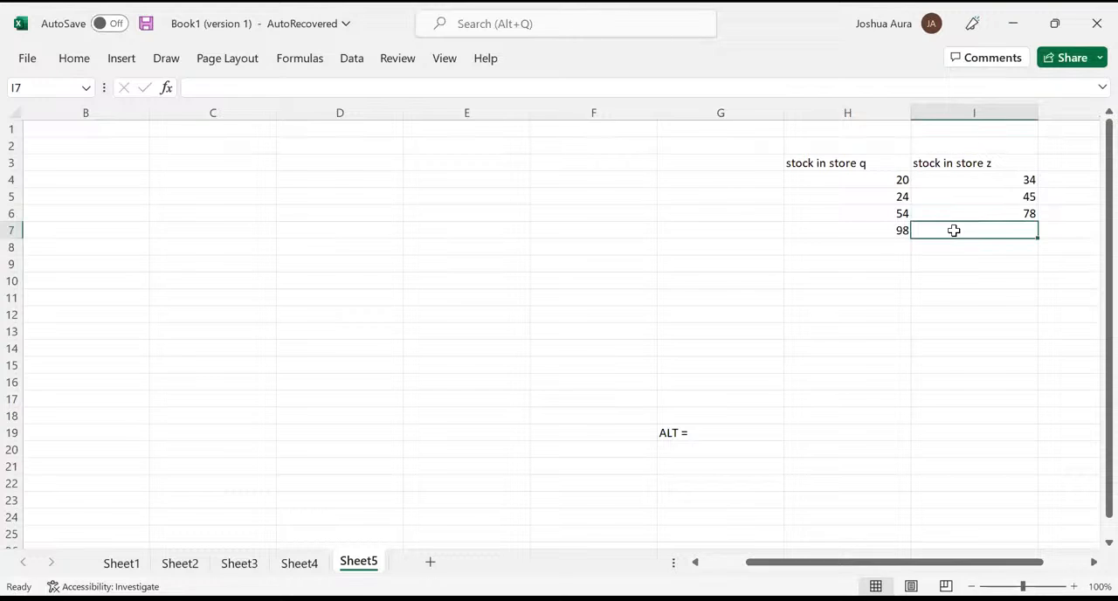
{"action": "key", "text": "alt+equal"}
{"action": "key", "text": "alt+equal"}
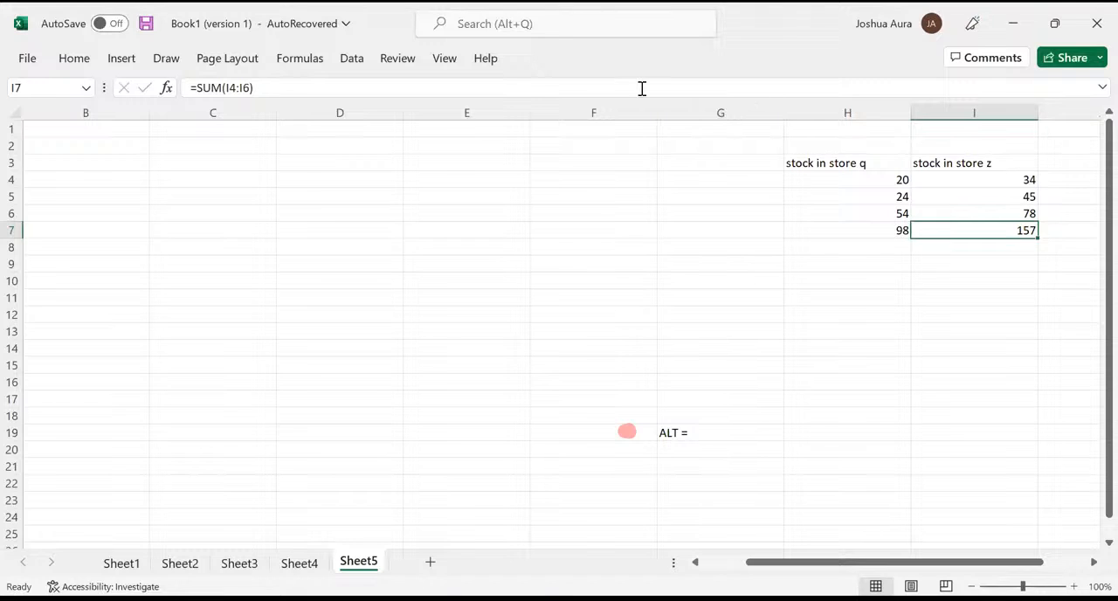
- Clear the "stock in store z" total from cell I7
{"action": "key", "text": "alt+Tab"}
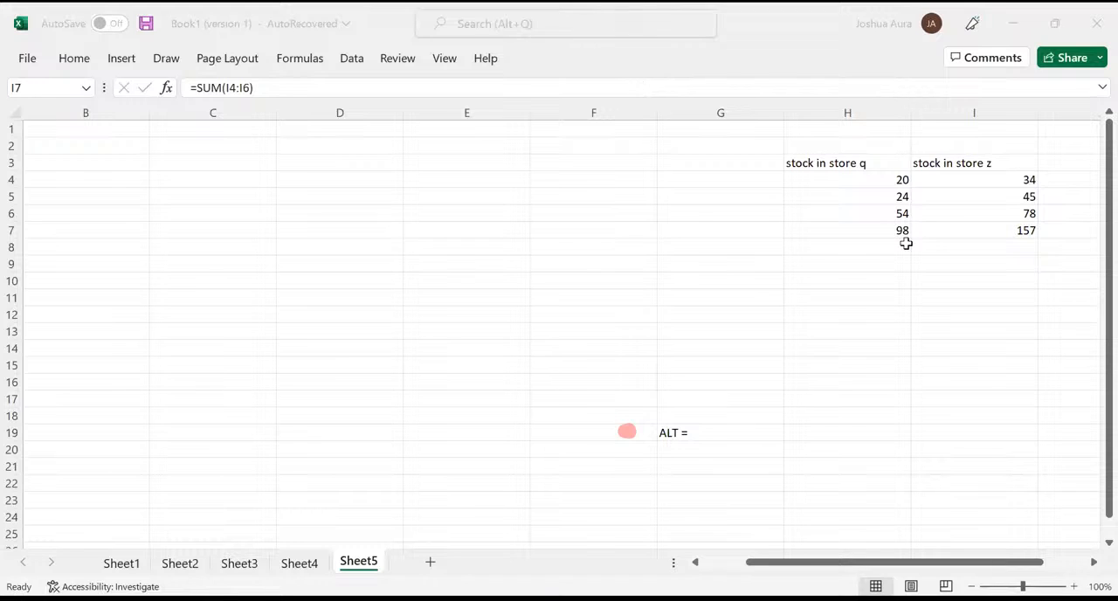
{"action": "key", "text": "Delete"}
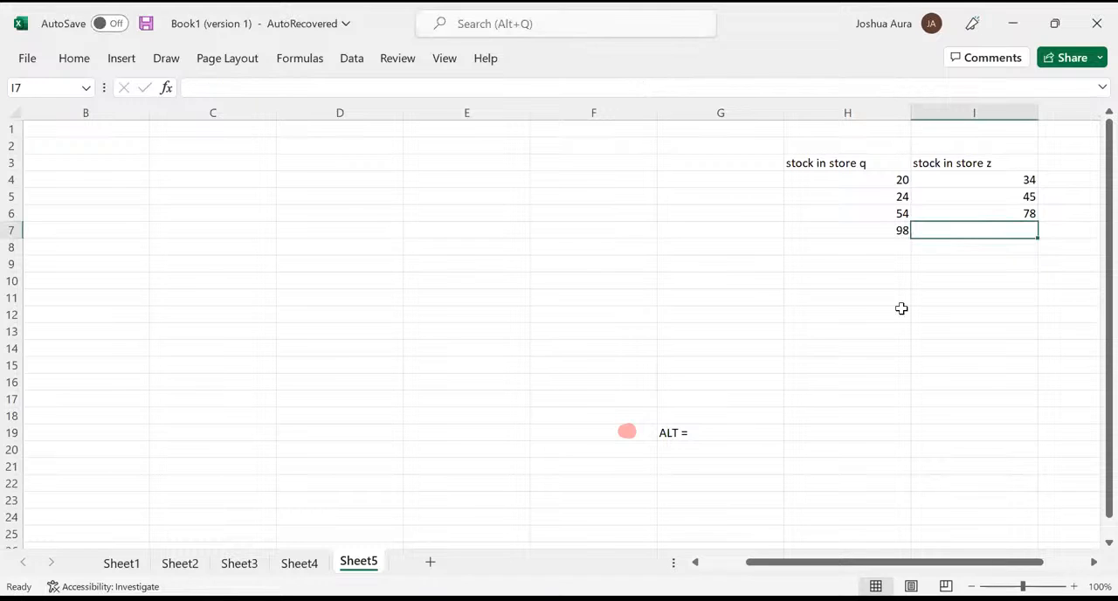